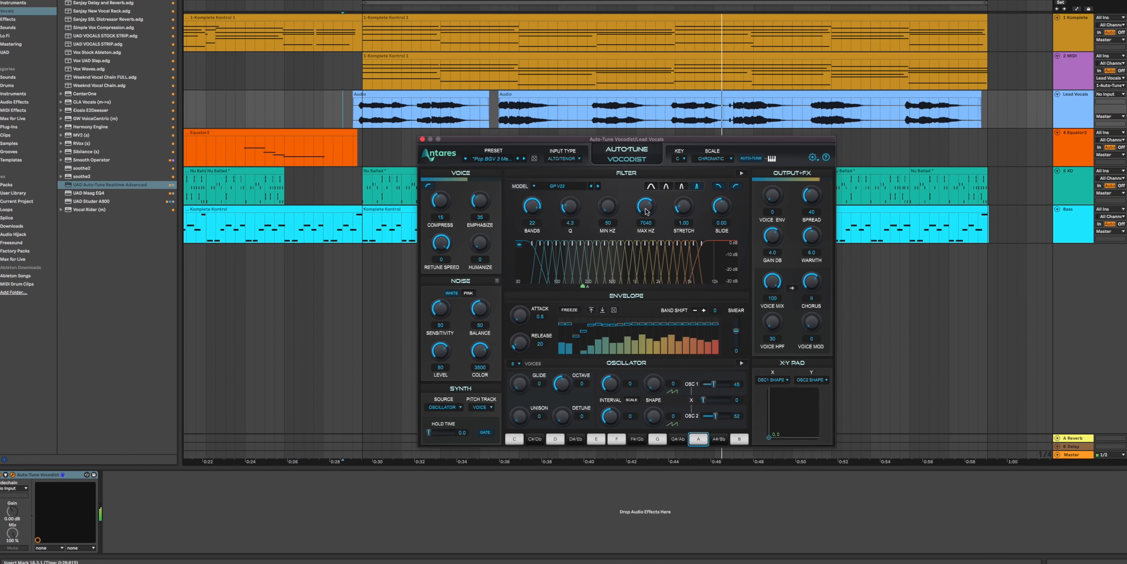
- Adjust the maximum filter frequency, switch the filter model to KG VC-10 and try other filter models on the lead vocal
drag(646, 209, 643, 142)
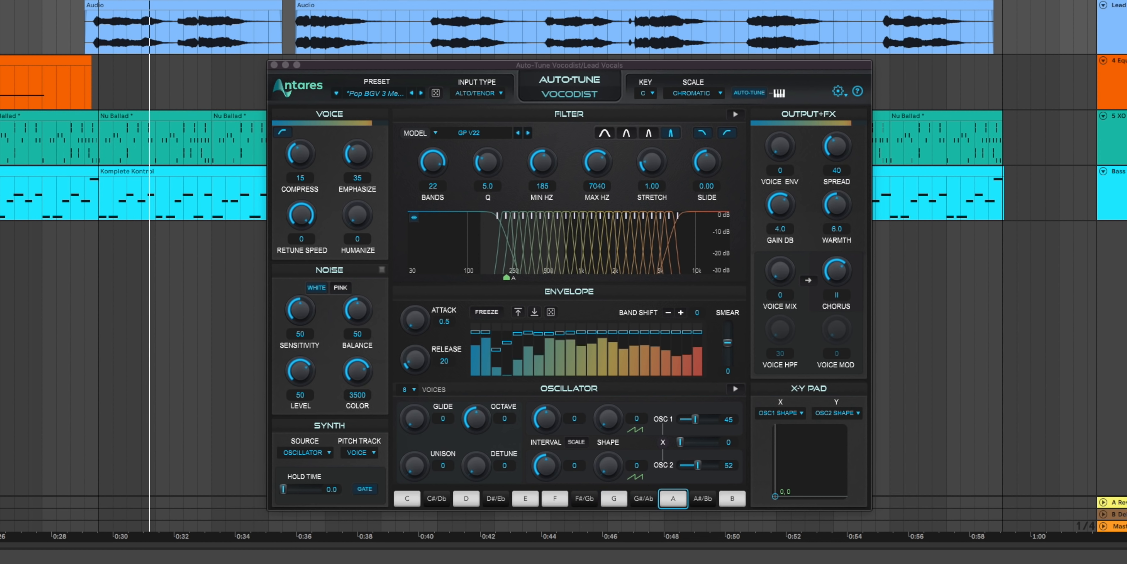
click(484, 134)
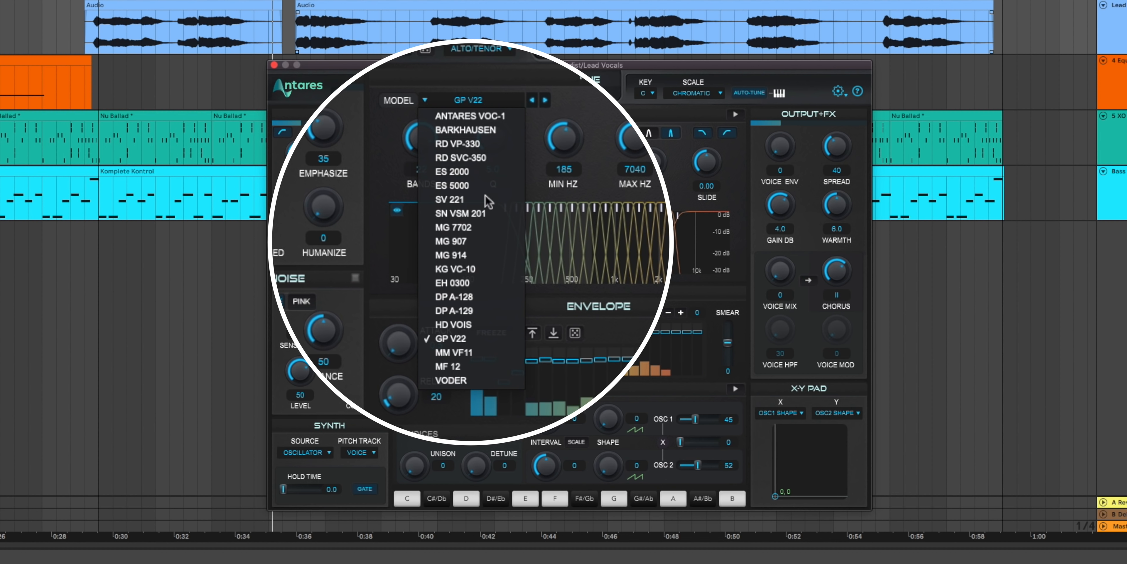
click(455, 269)
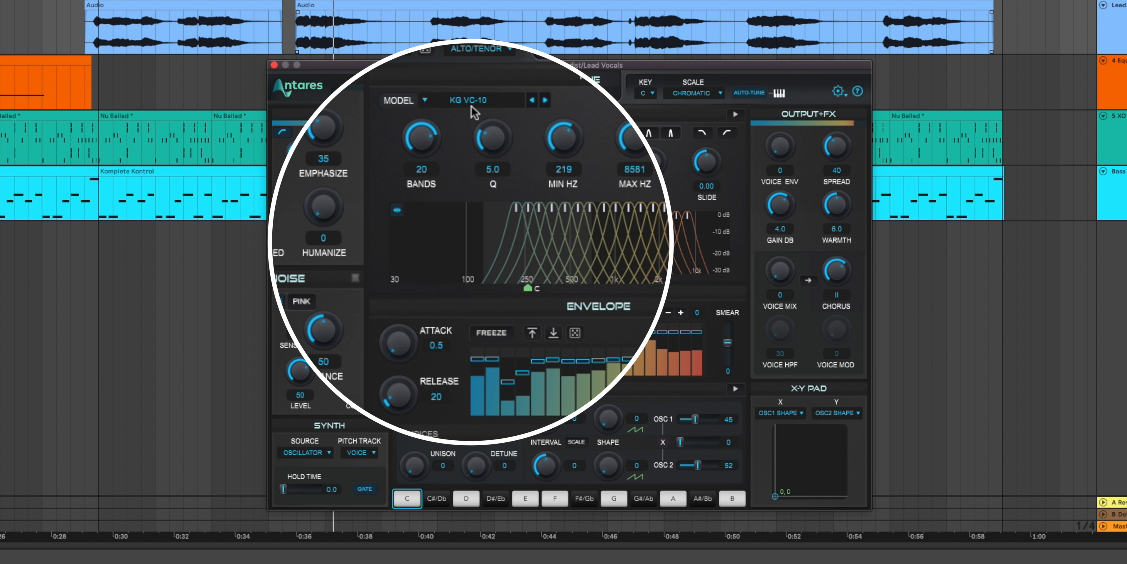
click(482, 100)
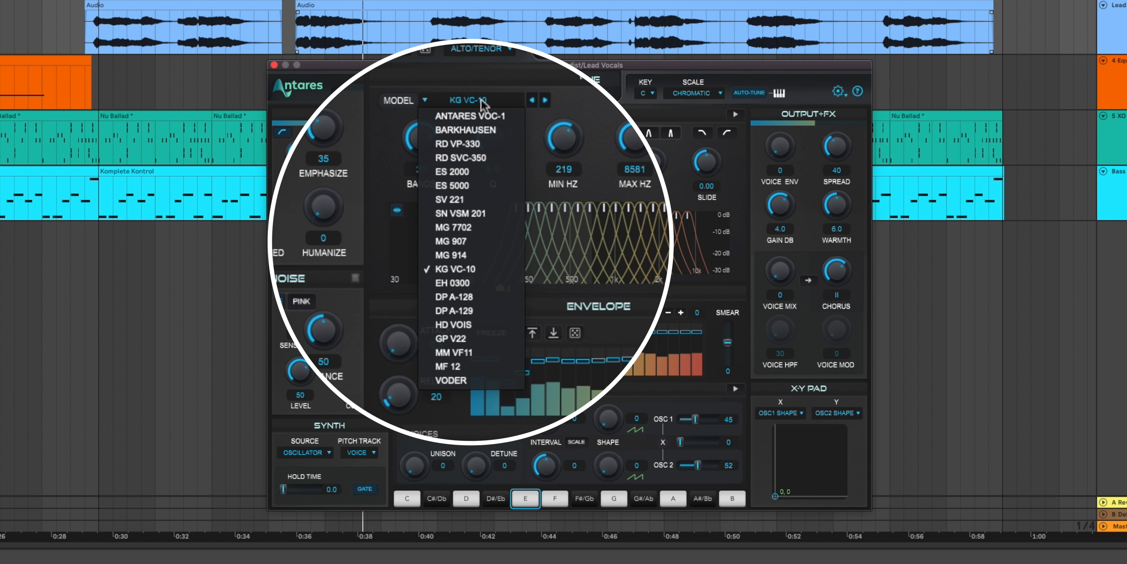
click(481, 202)
click(487, 136)
click(488, 158)
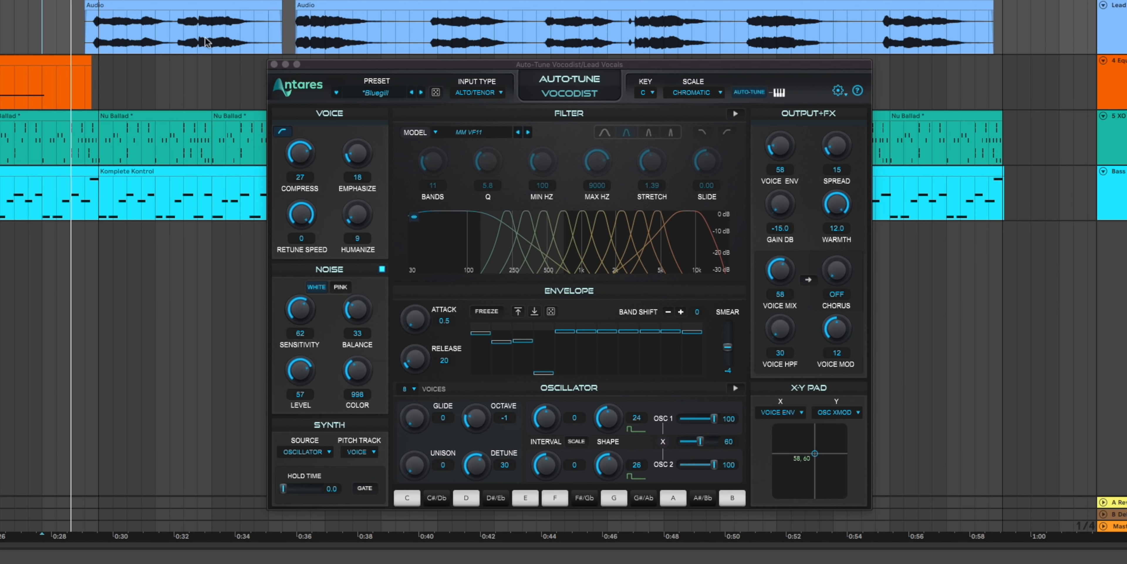
- Audition the Chromeo (P Thugg) presets Don't Eat It and Engage Protocol on the lead vocal
click(372, 95)
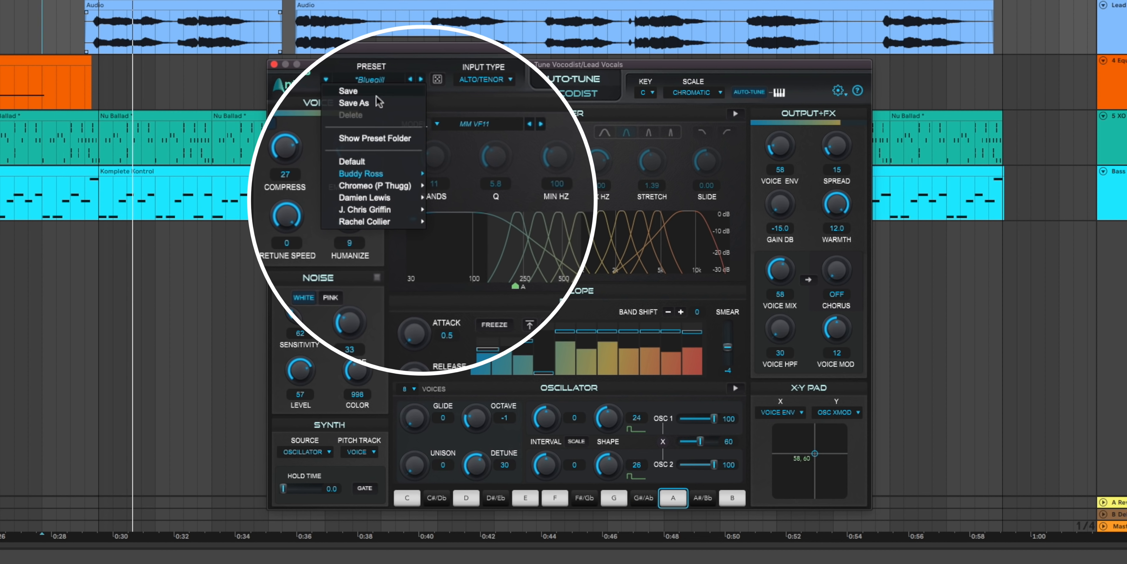
mouse_move(395, 182)
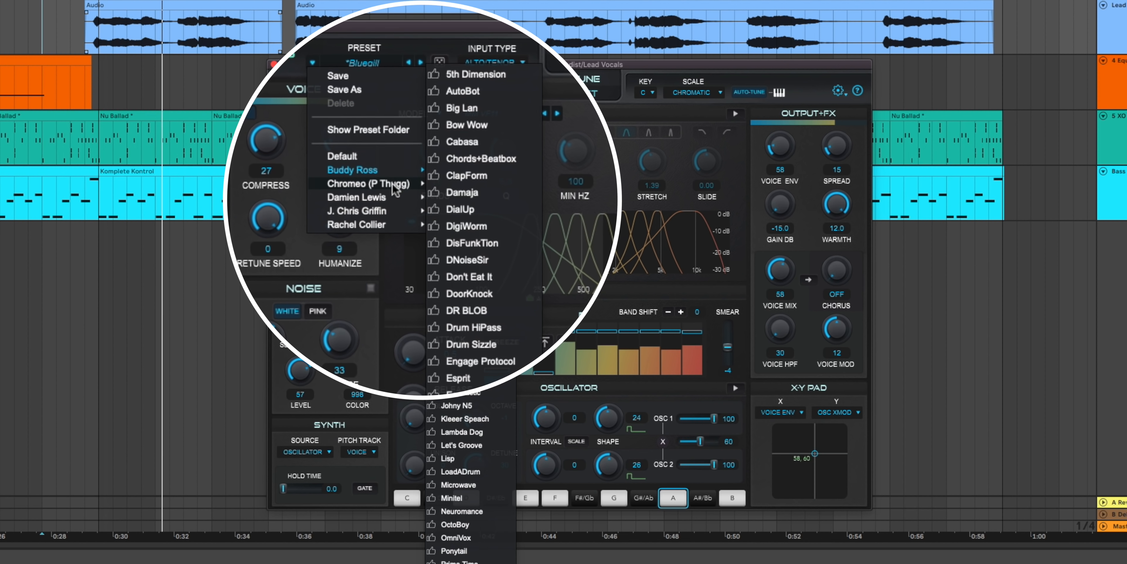
click(497, 276)
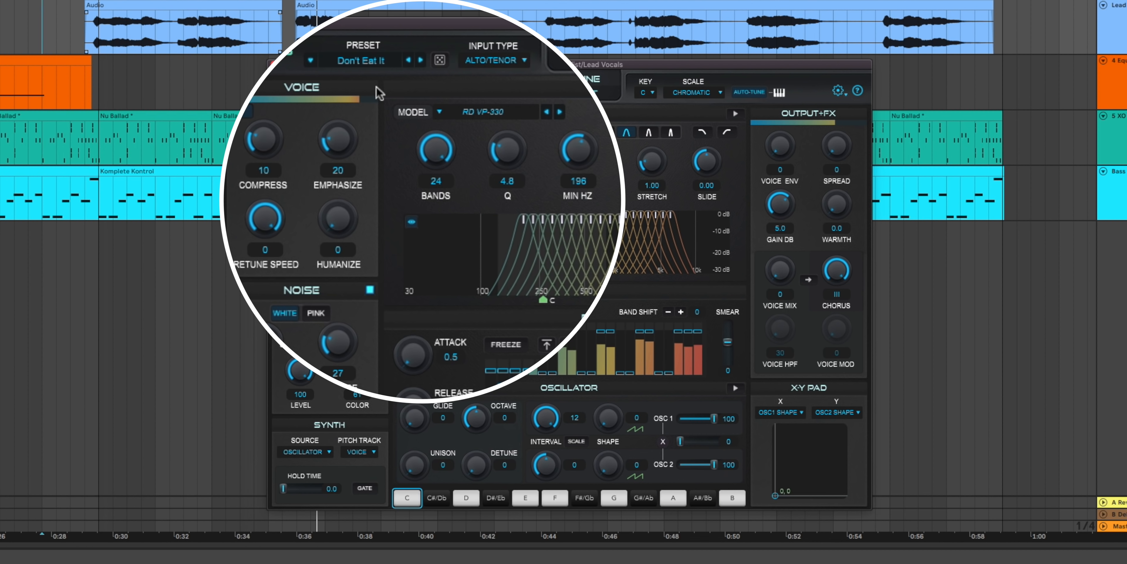
click(380, 63)
mouse_move(416, 184)
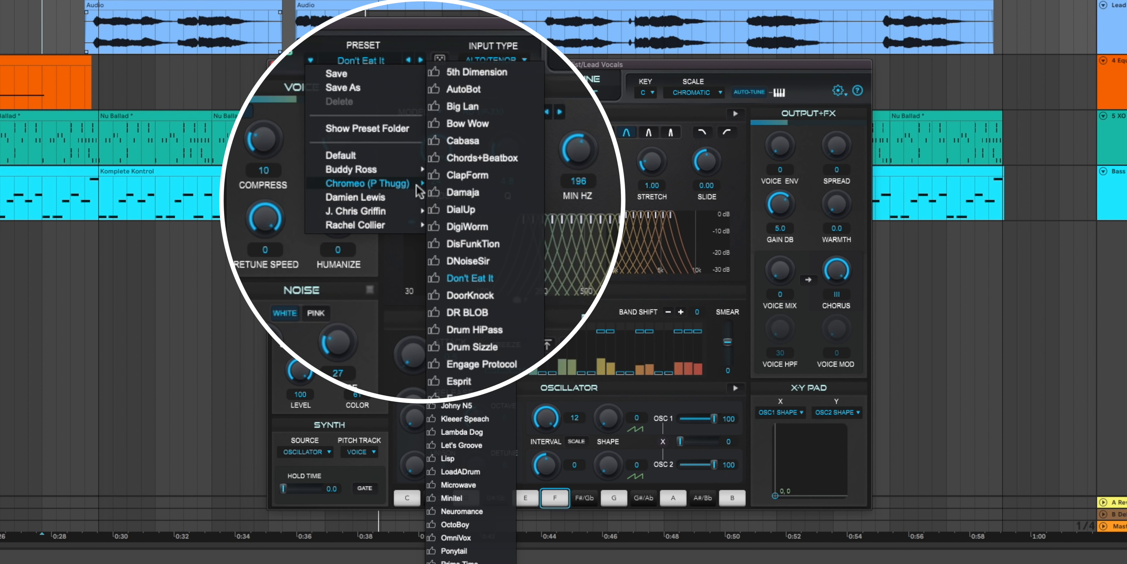
click(497, 363)
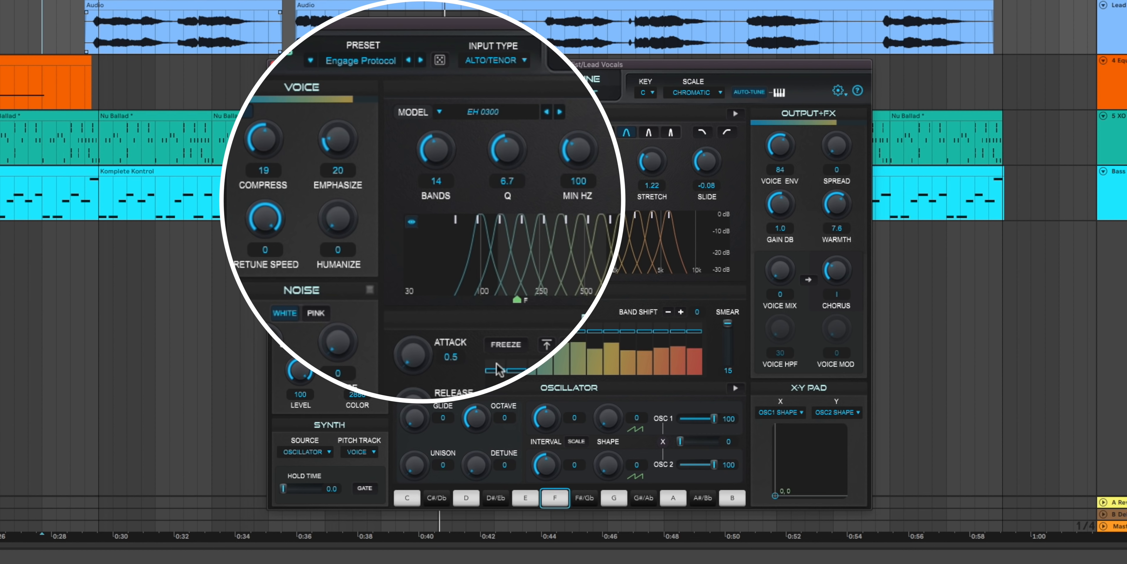
- Audition the Rachel Collier presets Cute Vocode and Dream Long note on the lead vocal
click(374, 64)
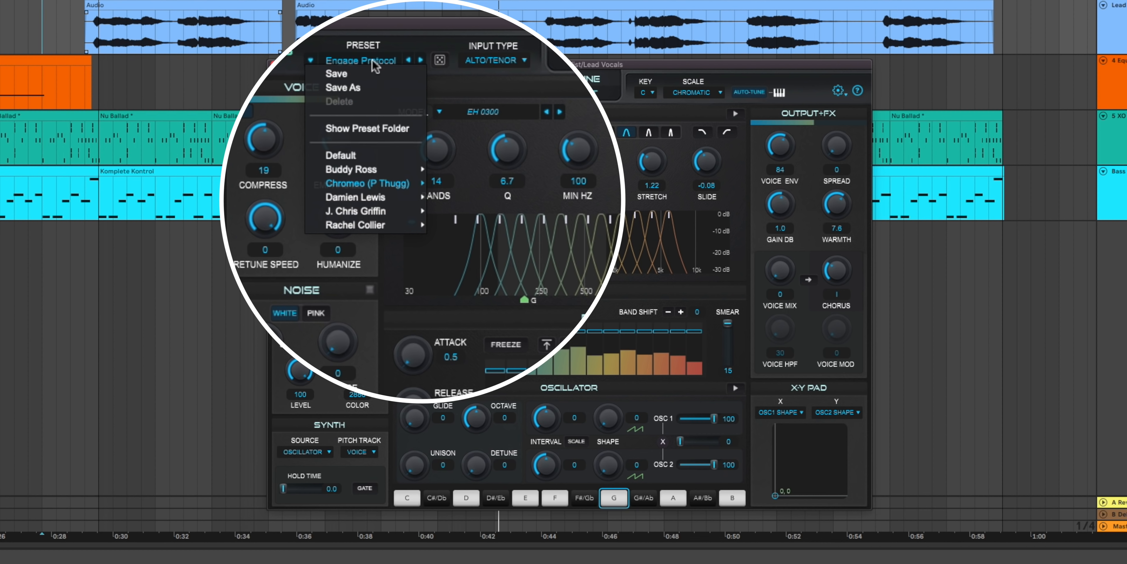
mouse_move(407, 228)
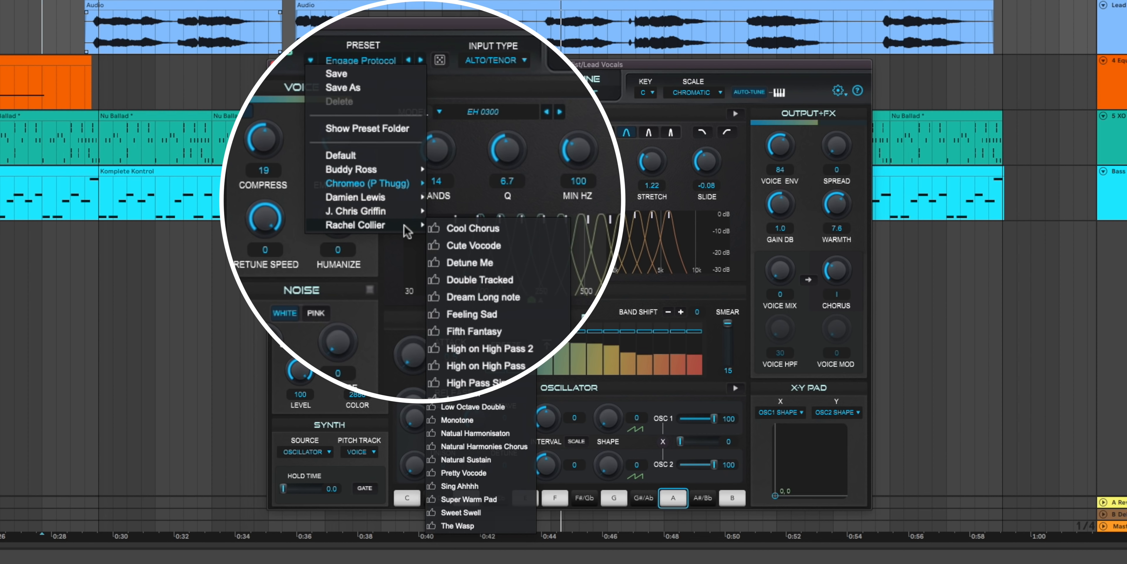
click(496, 246)
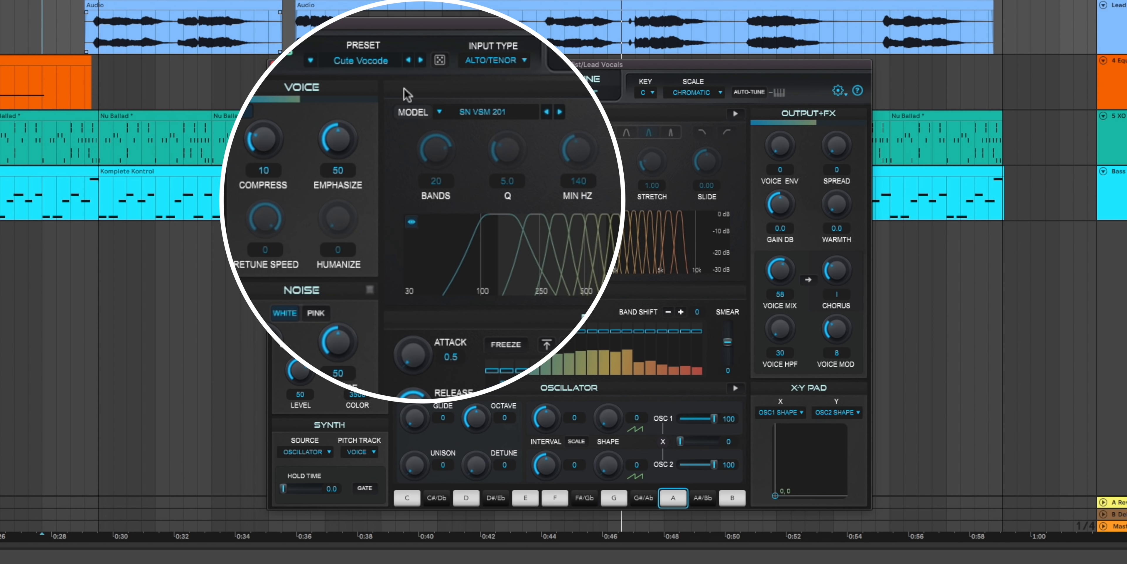
click(373, 62)
mouse_move(393, 226)
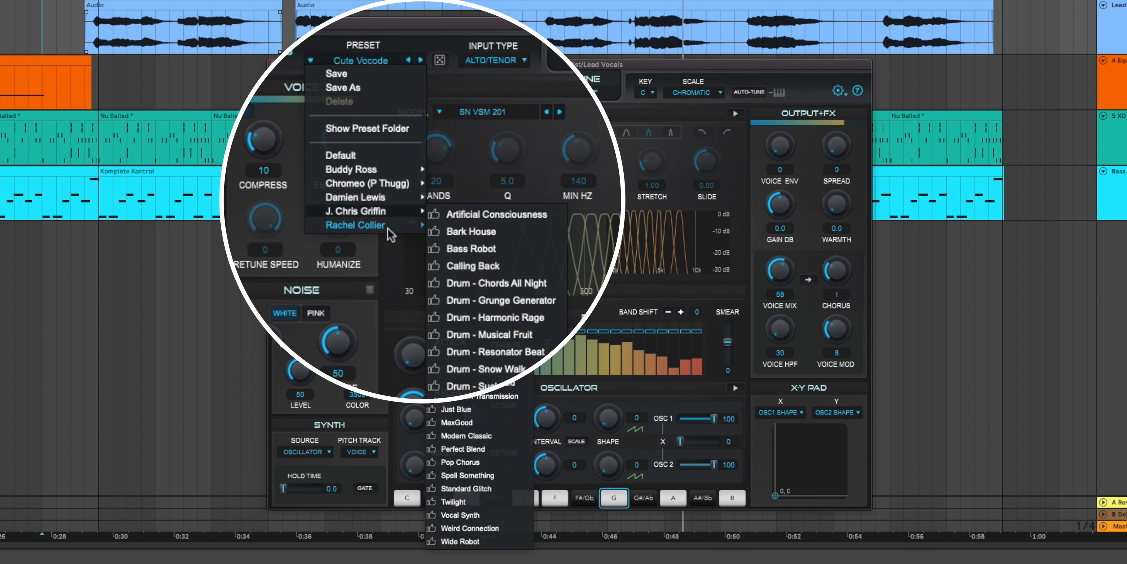
click(483, 297)
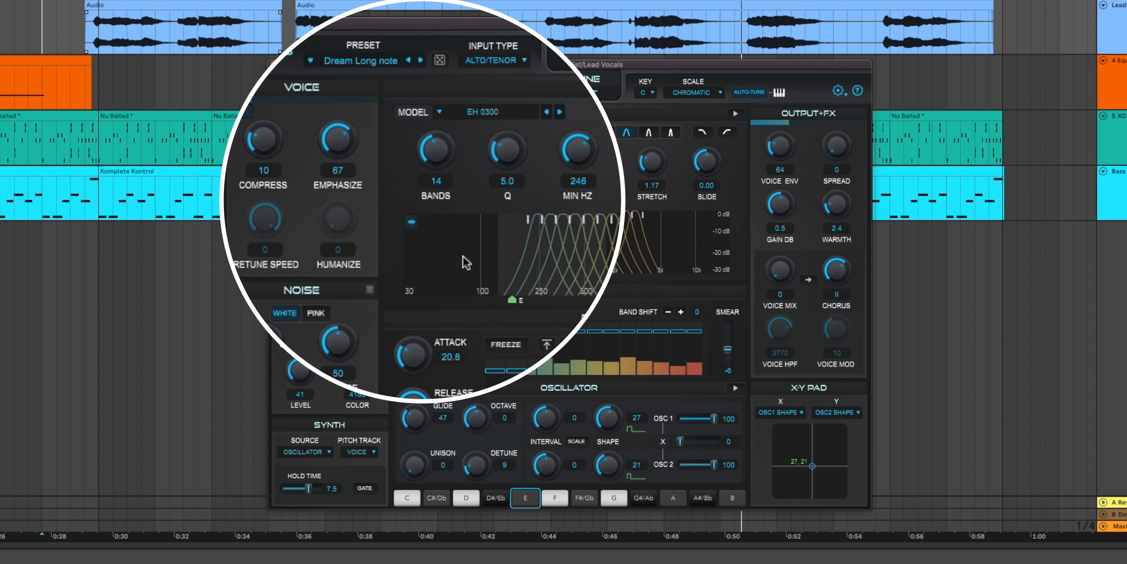
click(376, 69)
mouse_move(396, 216)
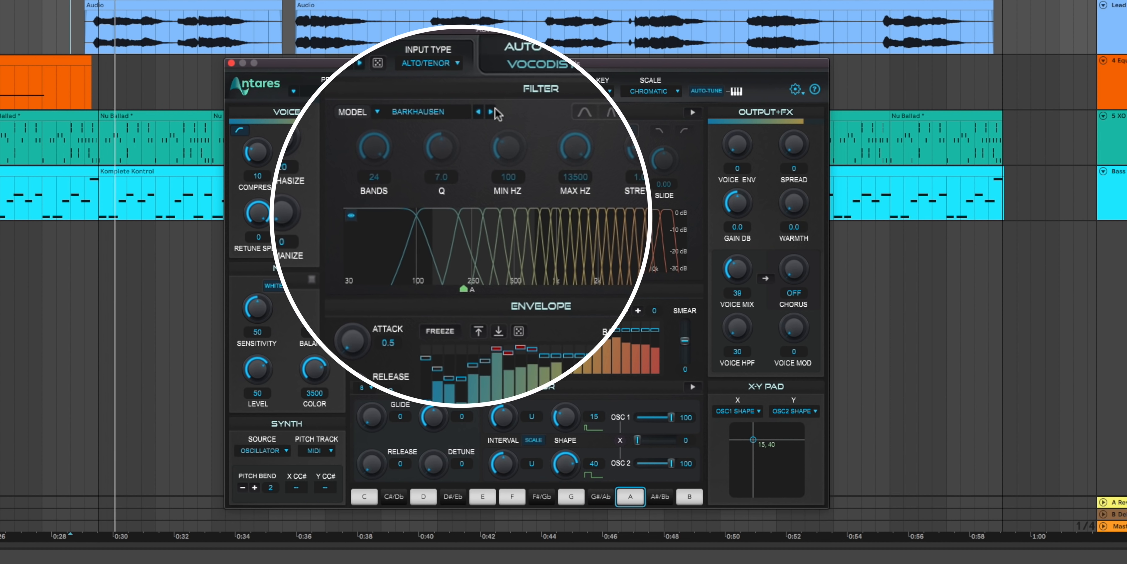
- Step the filter model forward from Barkhausen through RD VP-330 and RD SVC-350 to the next model in the list
click(495, 105)
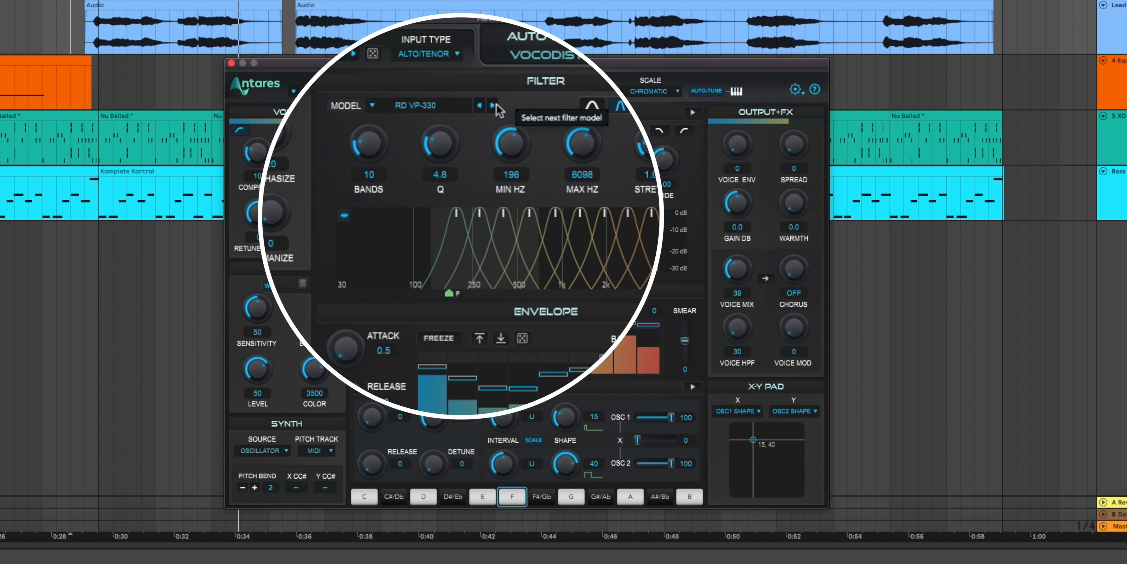
click(495, 106)
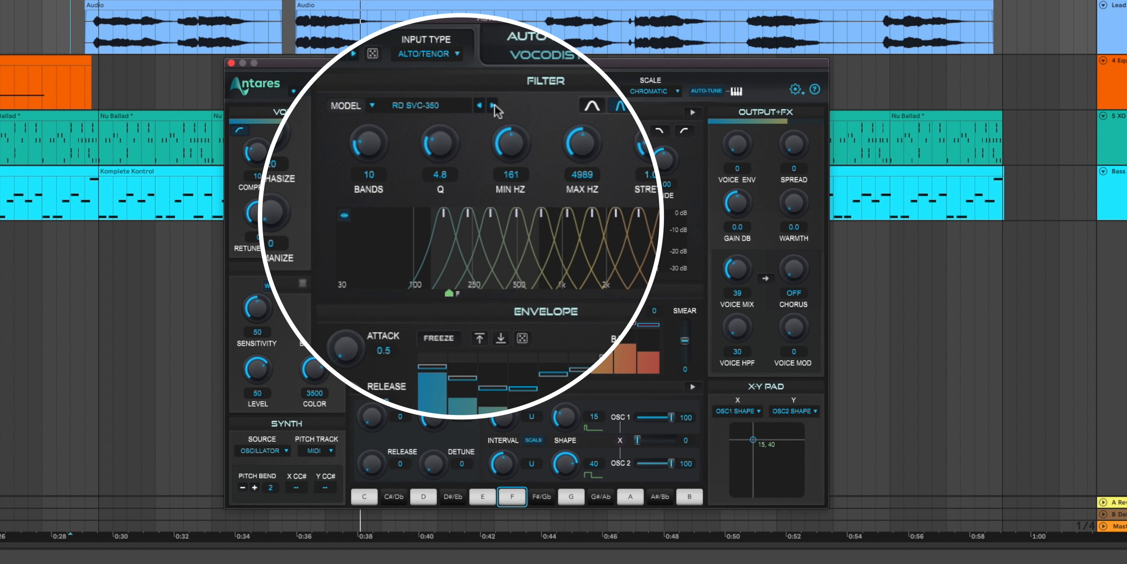
click(494, 106)
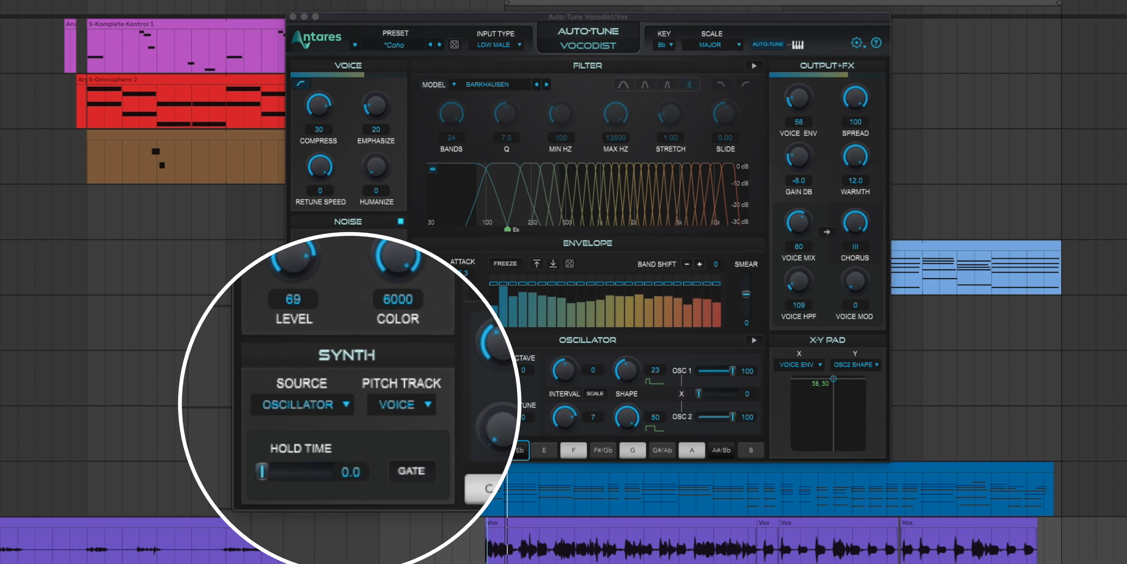
- Lower the OSC 1 level in the oscillator section of the Vox track's vocoder
drag(489, 350, 489, 357)
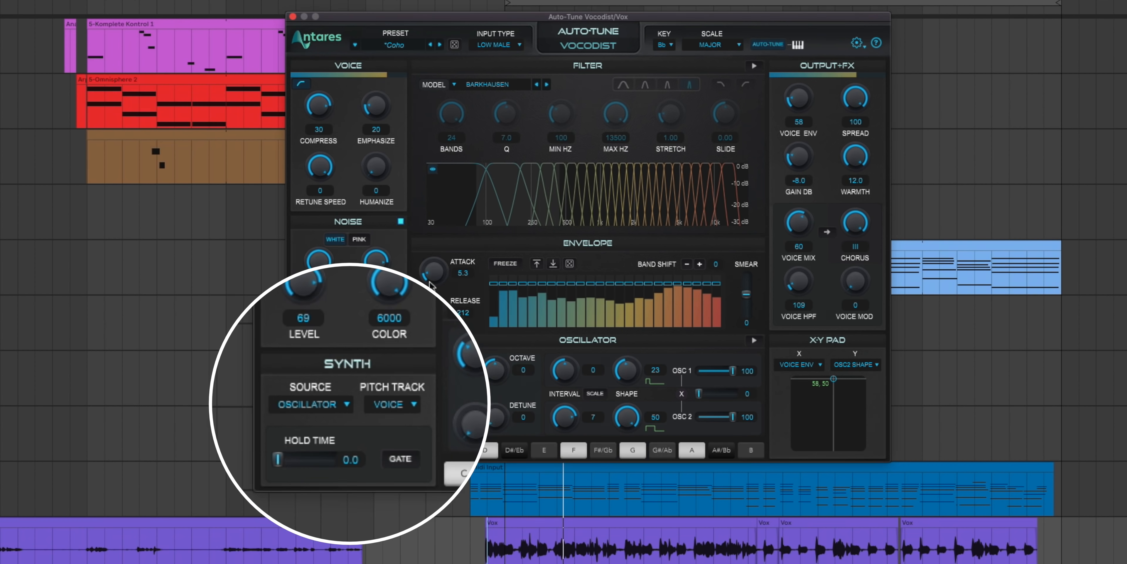
drag(733, 371, 701, 371)
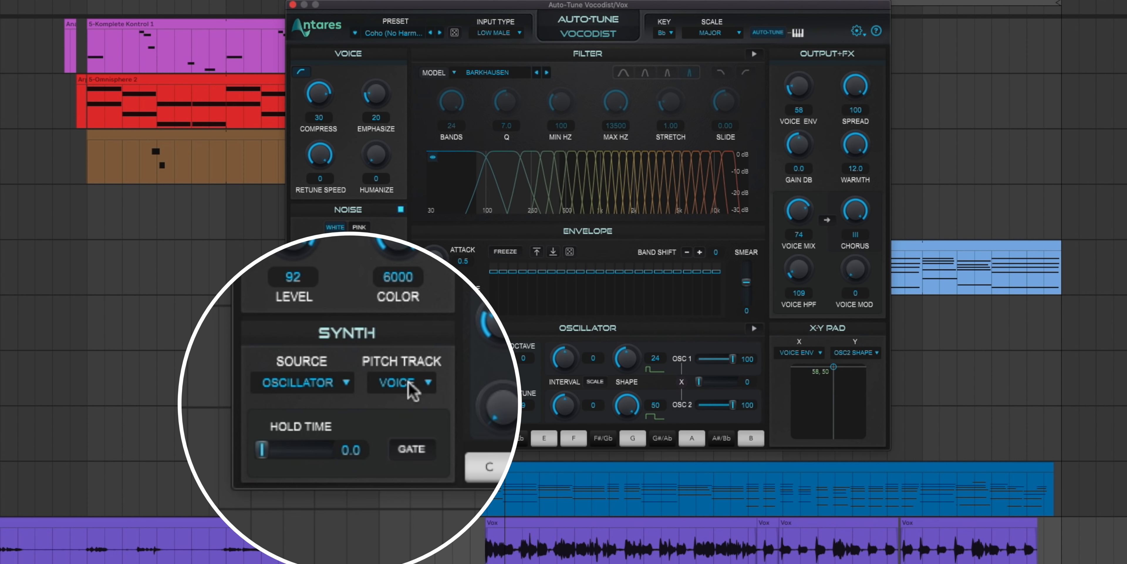
- Set the synth's pitch track to MIDI and open the Midi Input clip to inspect its notes
click(416, 431)
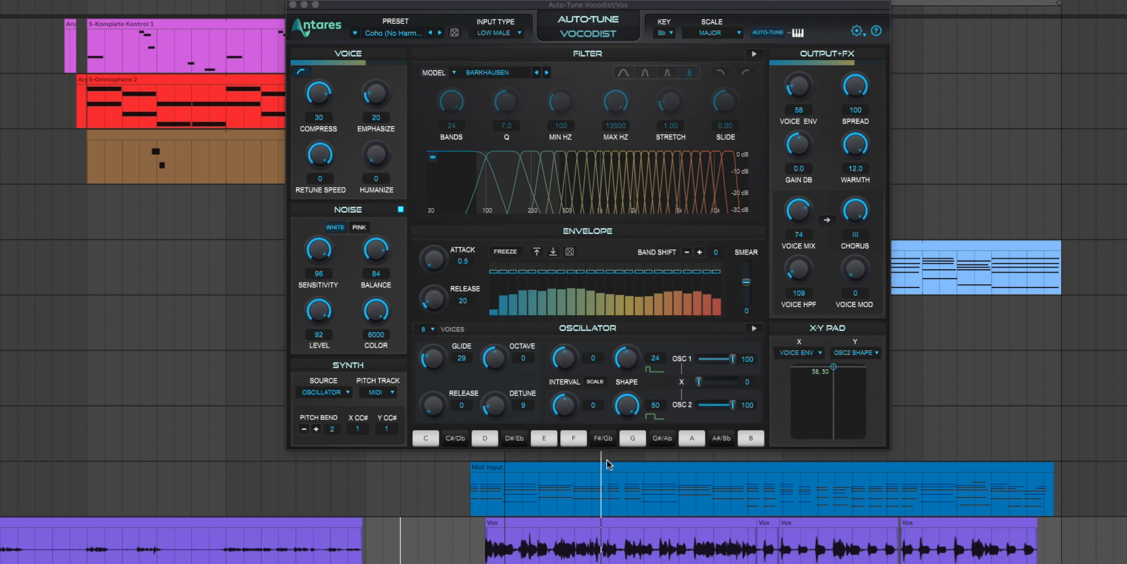
double_click(591, 465)
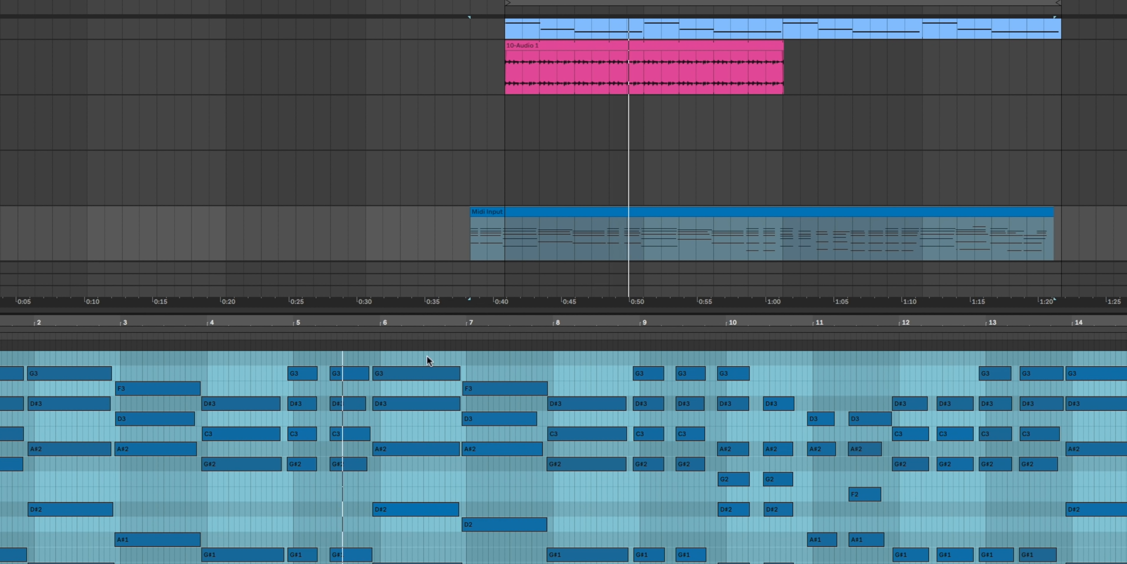
click(700, 250)
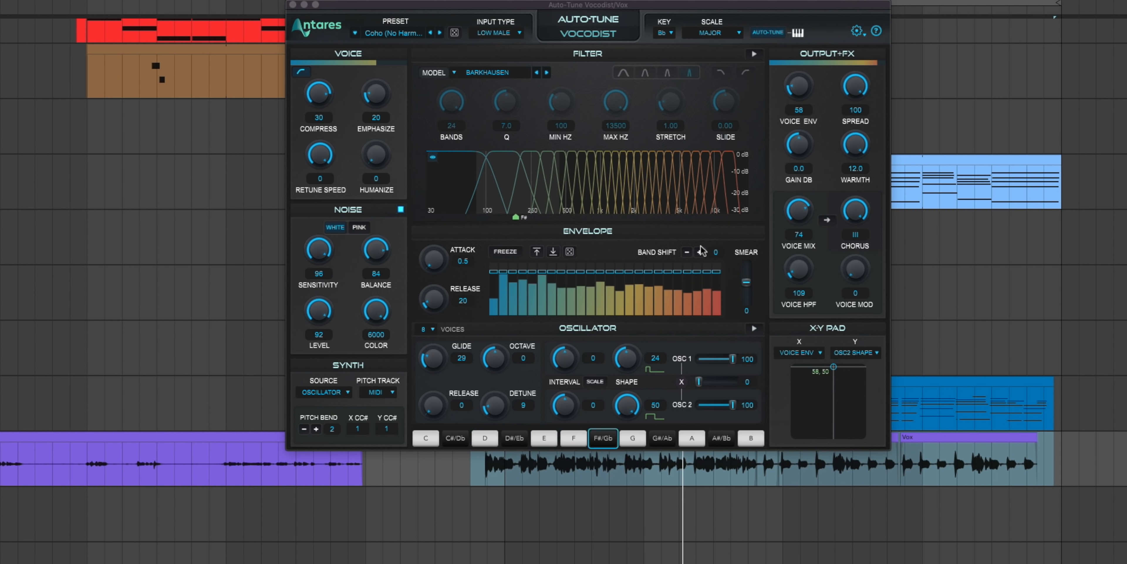
- Move the vocoder window aside and reduce the output spread to 24, warmth to 5.0 and chorus to II
drag(766, 12, 479, 75)
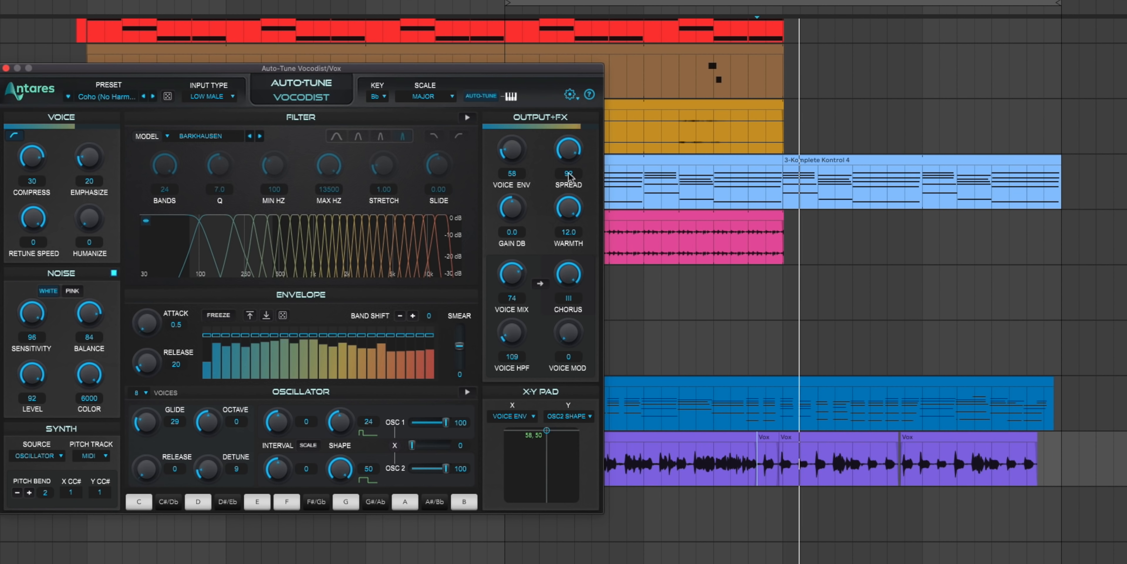
drag(569, 151, 561, 255)
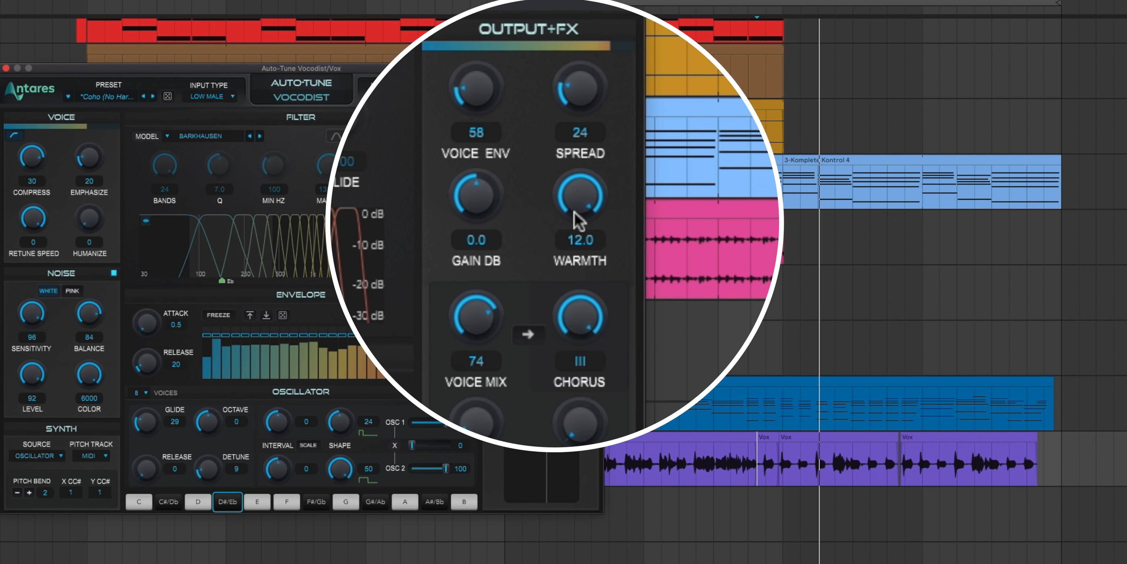
drag(567, 212, 560, 293)
click(564, 350)
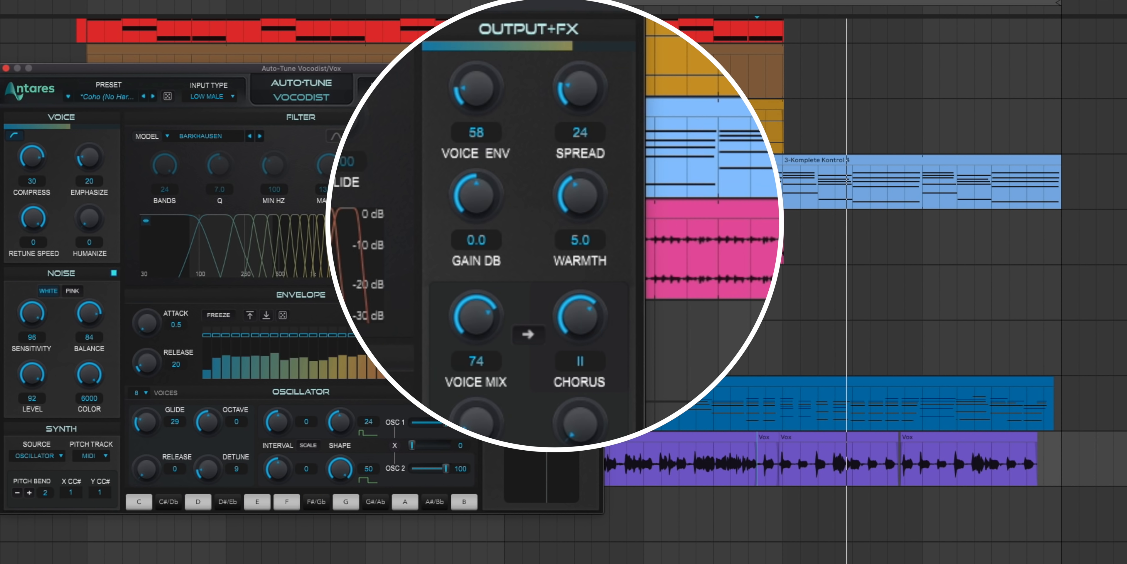
- Raise the output effects to chorus III, warmth 10.9 and spread 63
click(582, 307)
drag(605, 186, 597, 134)
drag(581, 199, 587, 95)
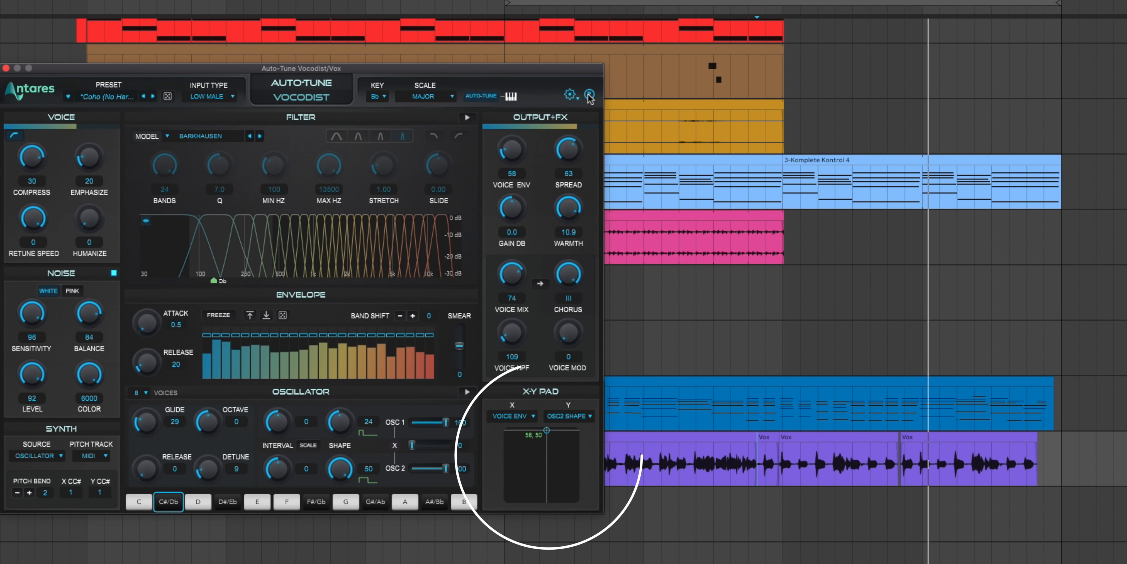
- Sweep the X-Y pad point down toward the pad's lower right corner to vary Voice Env and OSC2 Shape together
drag(546, 431, 578, 502)
drag(541, 552, 580, 506)
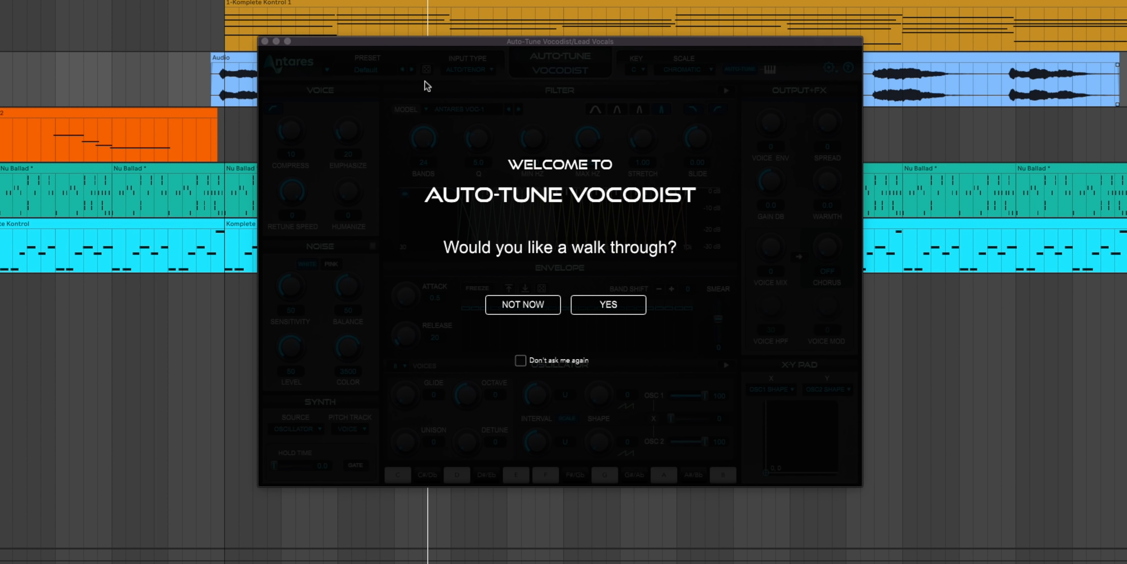
- Start the built-in walk-through for vocoding with another audio source and proceed past the sidechain setup overview
click(624, 306)
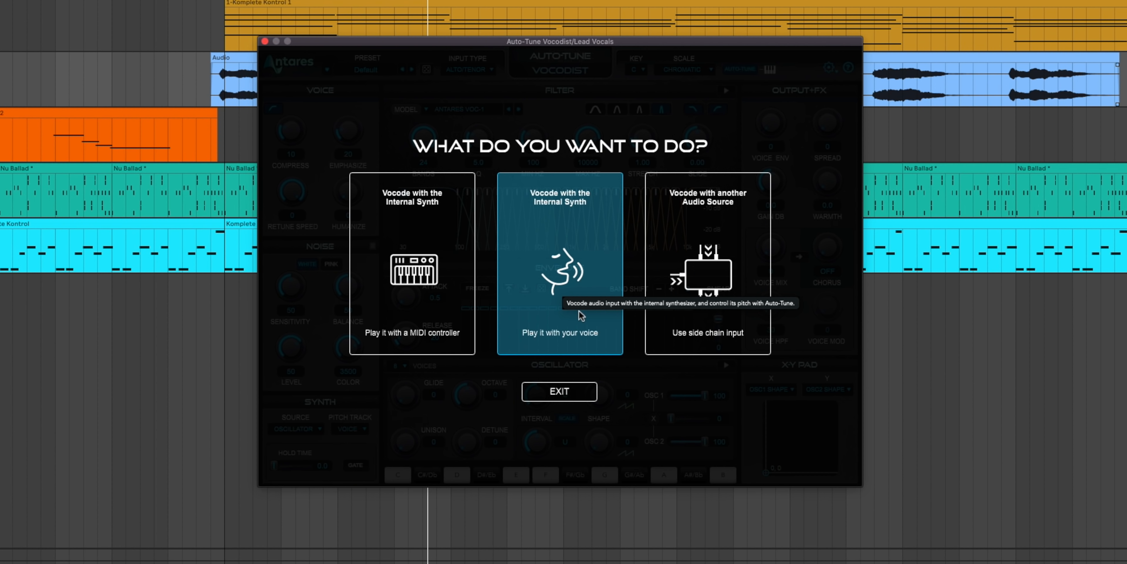
click(743, 318)
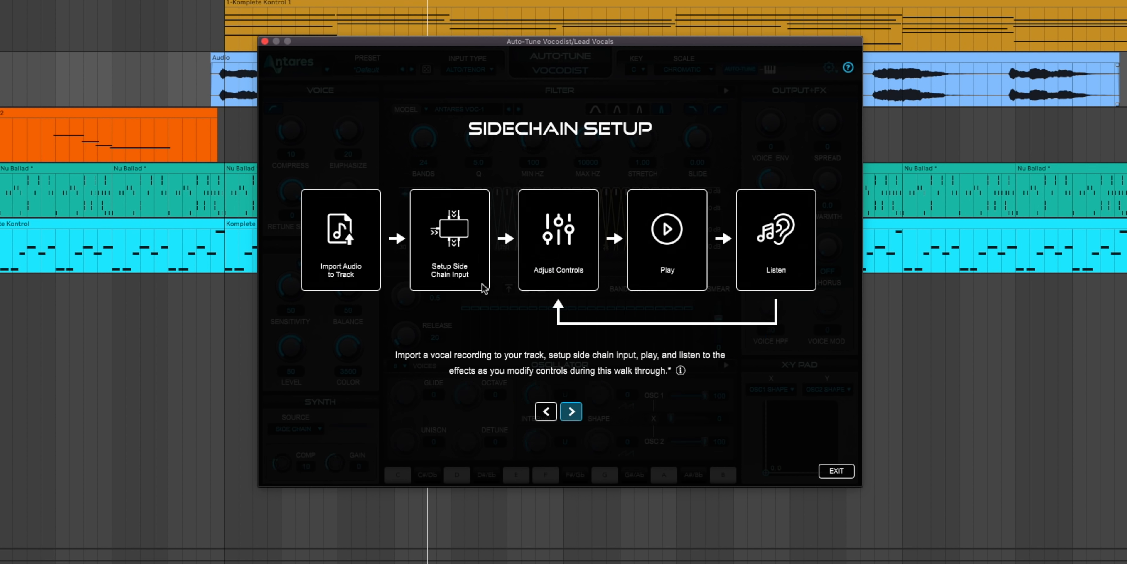
click(571, 412)
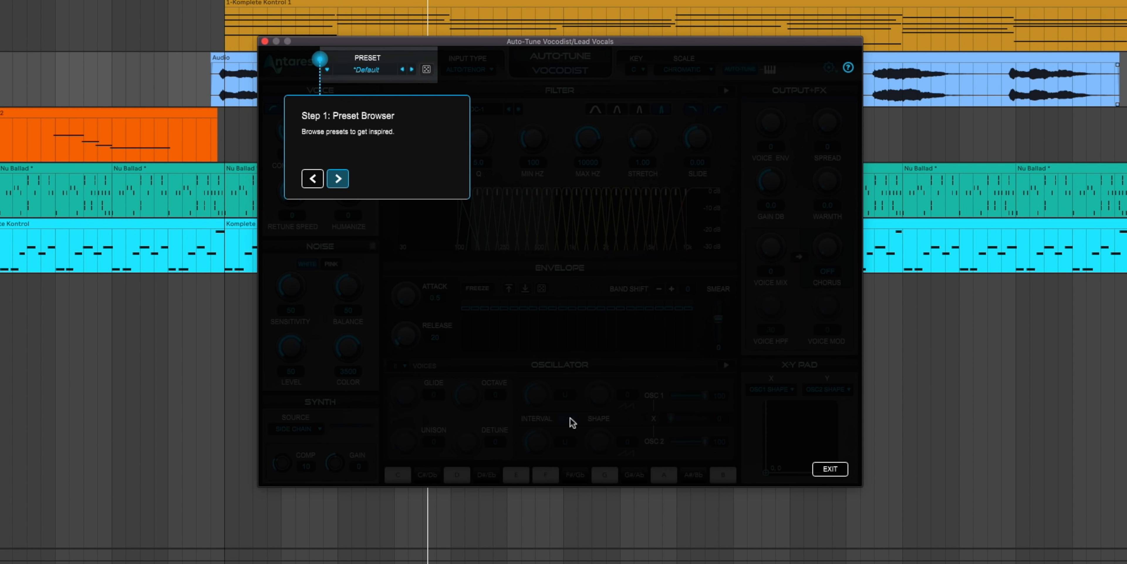
- Read through the walk-through steps on the preset browser, input type, key and scale, Auto-Tune and vocoder model
click(341, 183)
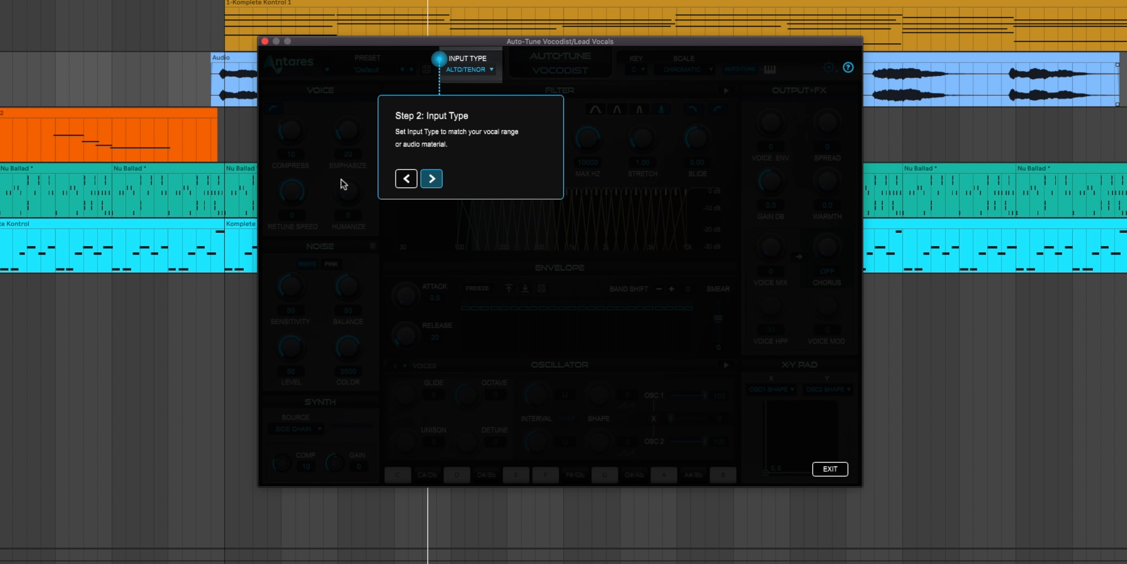
click(432, 179)
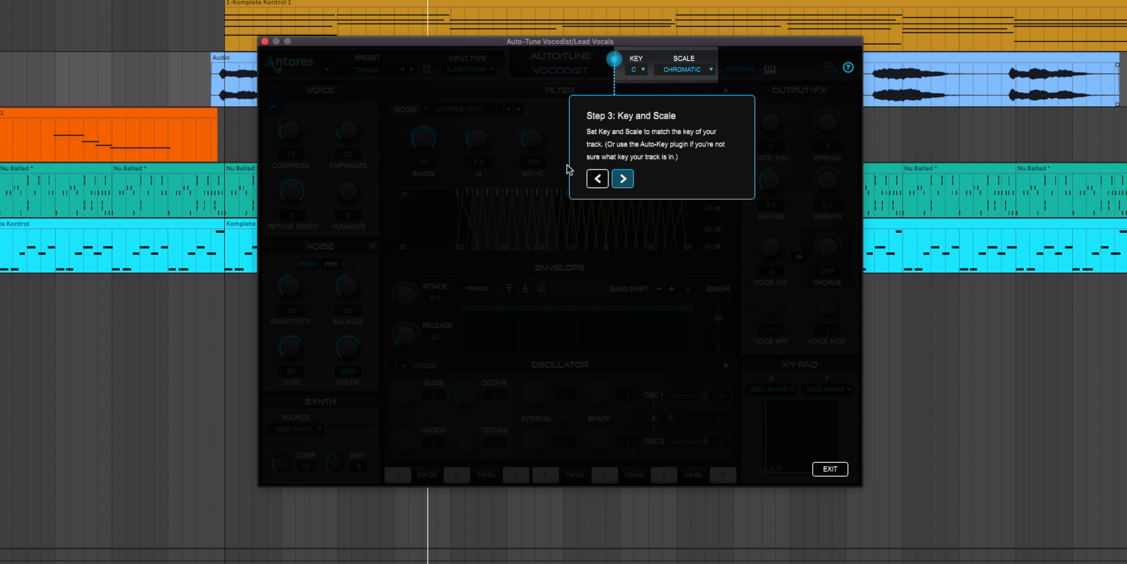
click(624, 178)
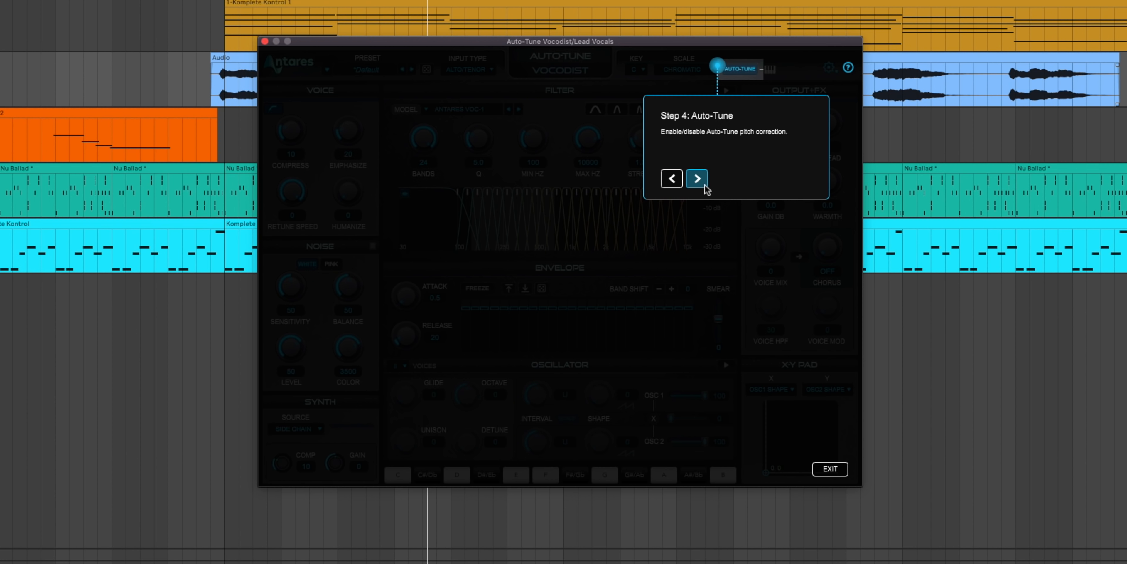
click(697, 179)
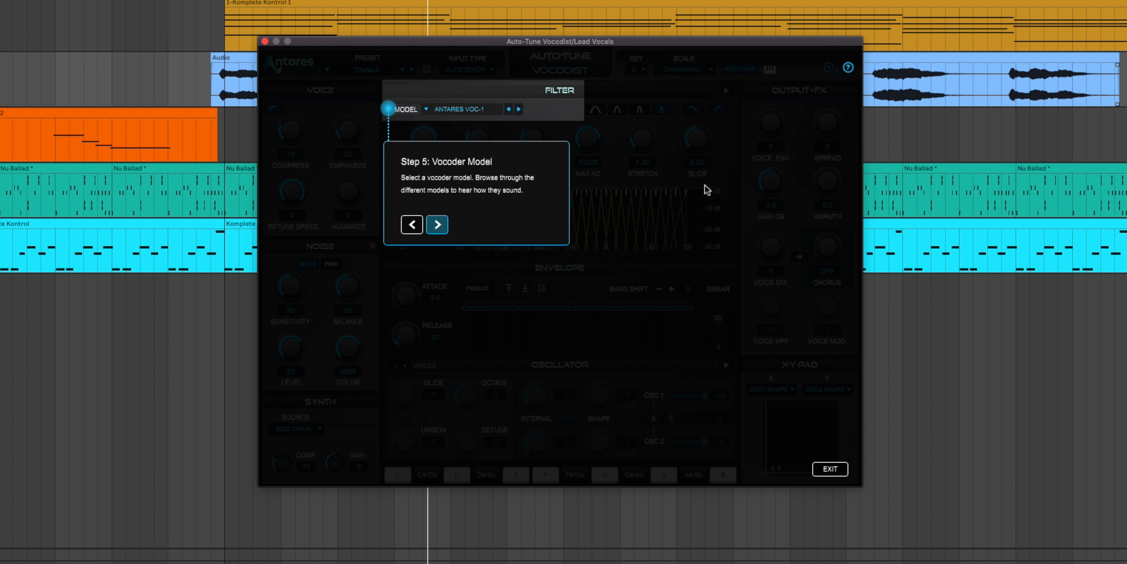
click(438, 224)
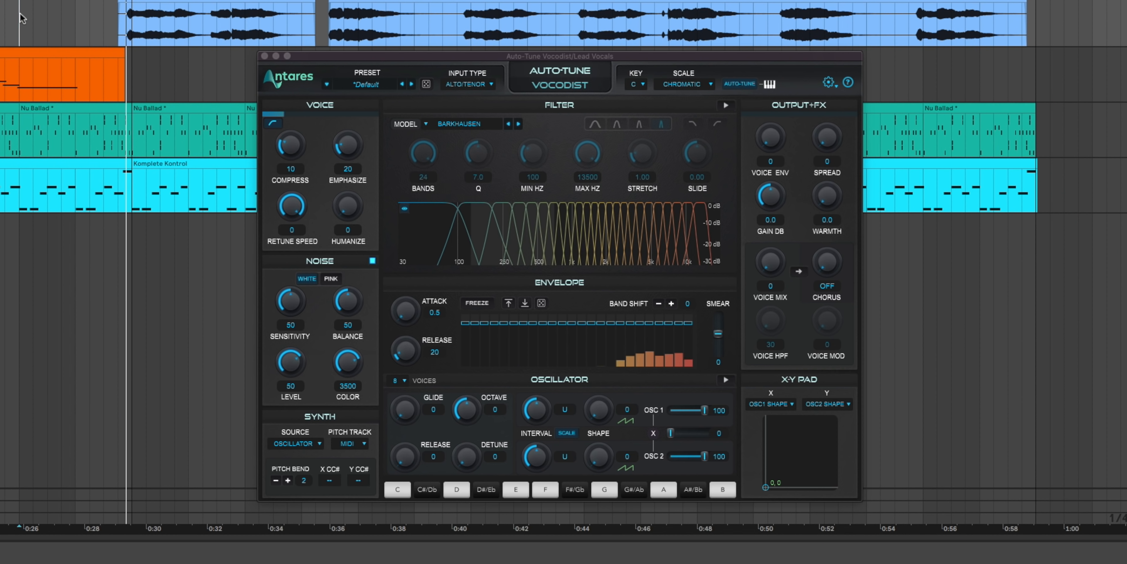
- Adjust the RD VP-330 filter to 10 bands, Q 2.9, minimum 108 Hz and maximum 5798 Hz
drag(785, 270, 781, 220)
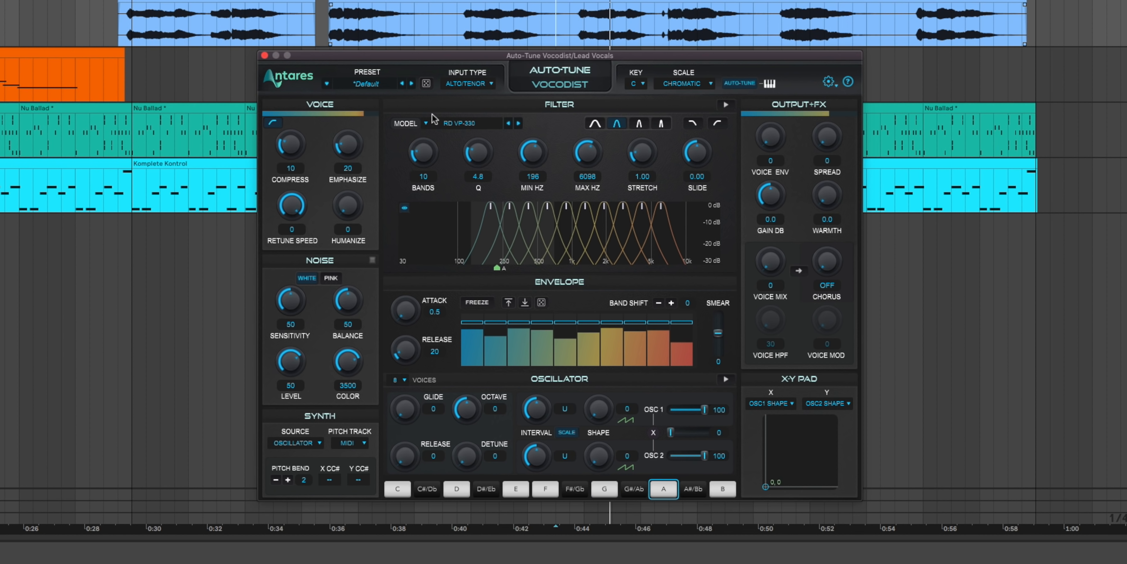
drag(432, 114, 437, 101)
drag(478, 154, 468, 199)
drag(538, 153, 534, 181)
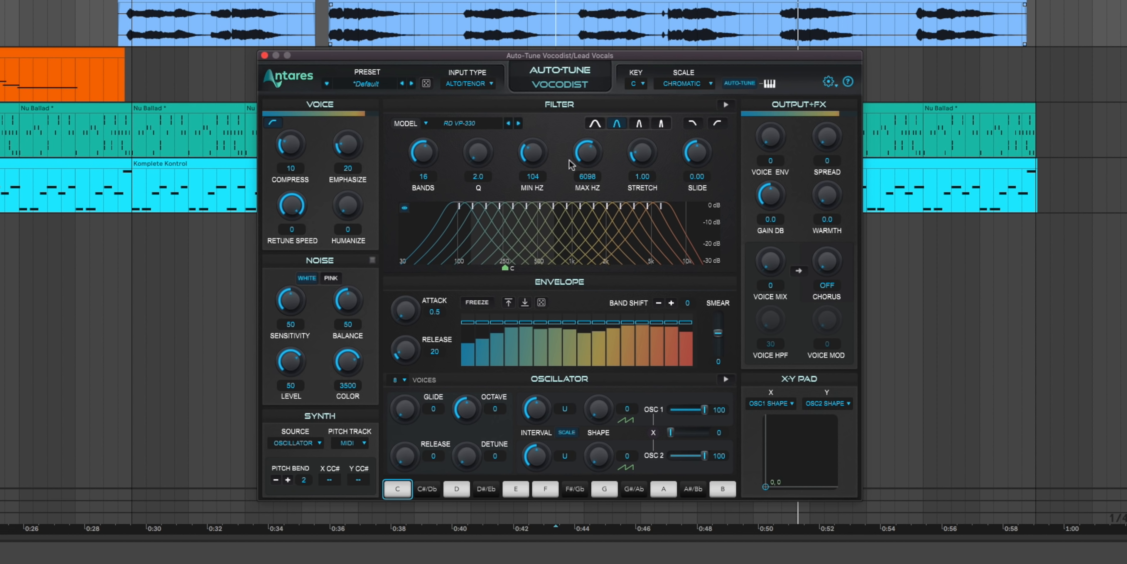
drag(594, 159, 605, 178)
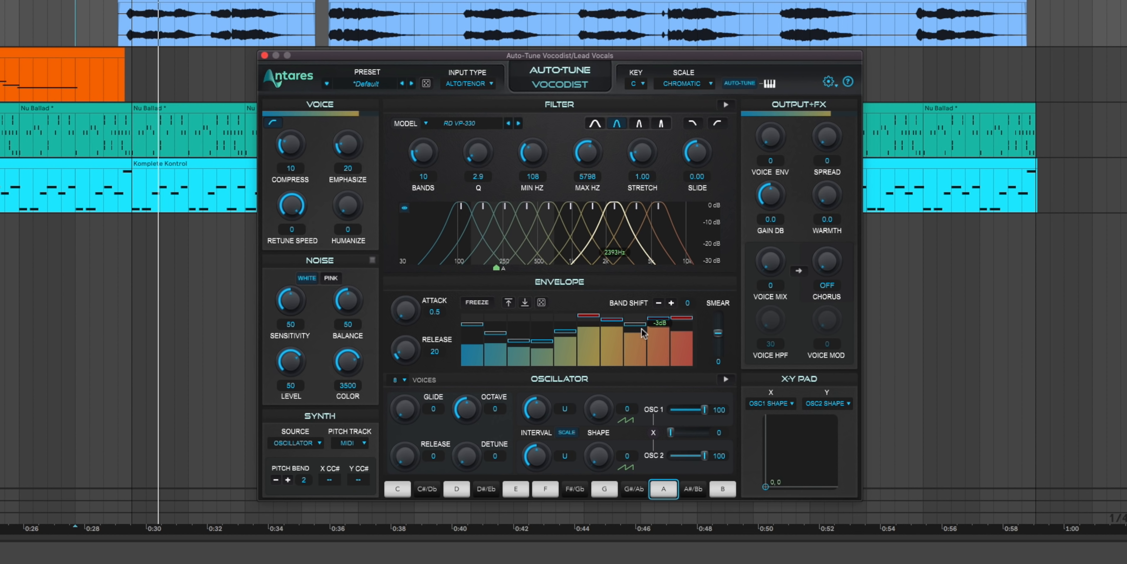
- Reshape the individual band levels in the envelope display across the middle and upper frequency bands
drag(643, 333, 679, 347)
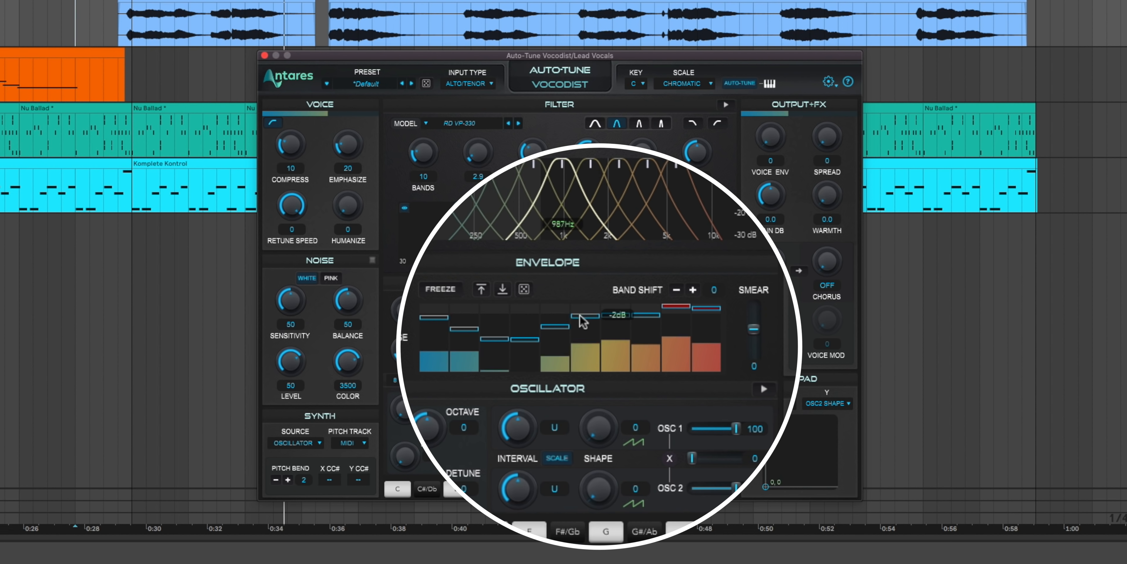
drag(563, 324, 589, 326)
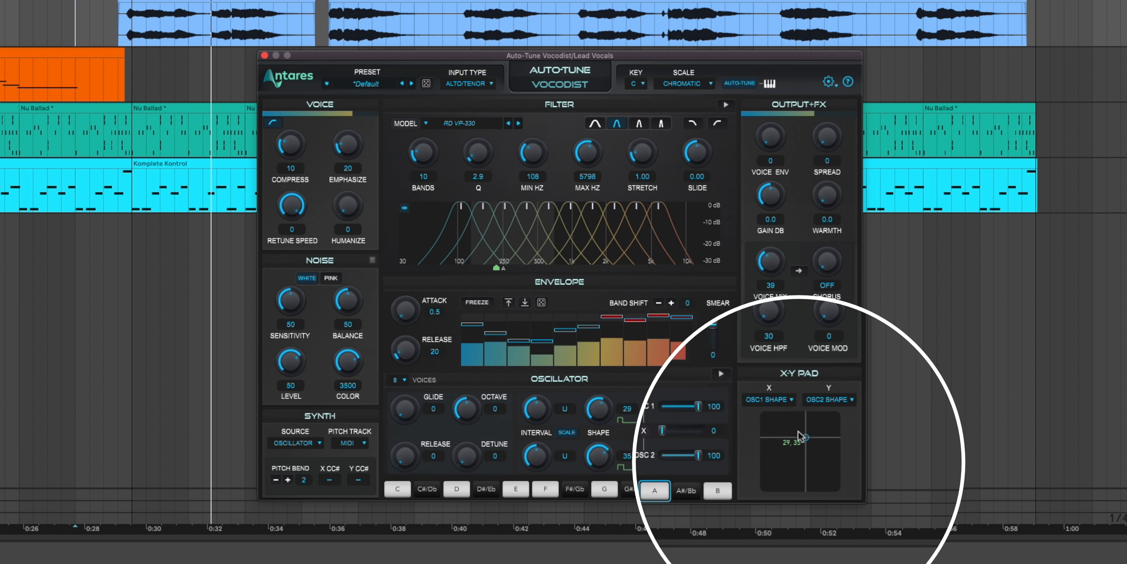
- Move the X-Y pad point to 15, 40 and browse the parameters assignable to its X and Y axes
drag(798, 434, 783, 423)
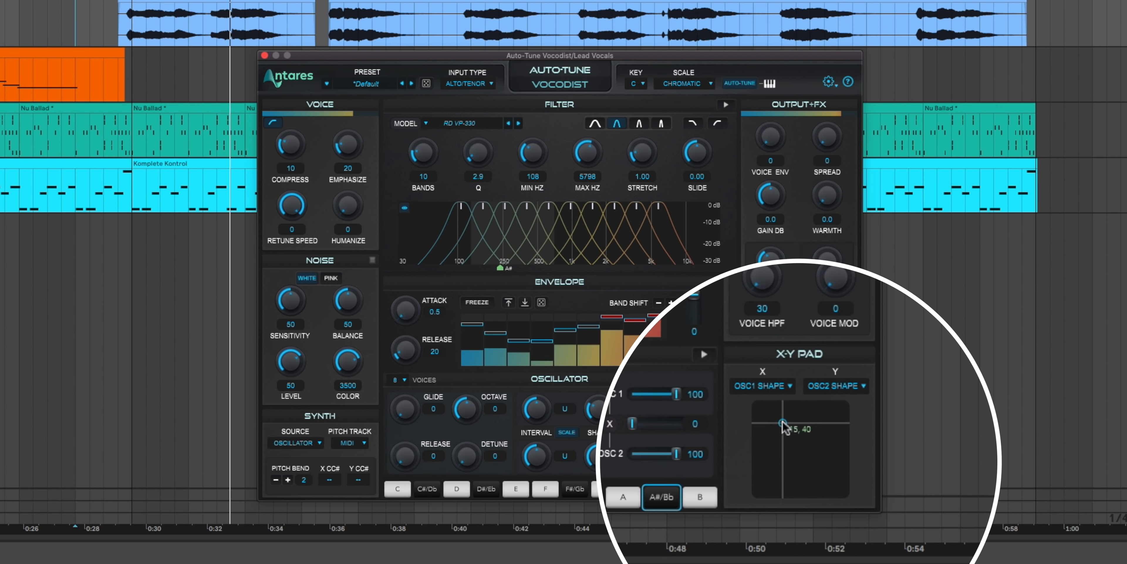
click(782, 388)
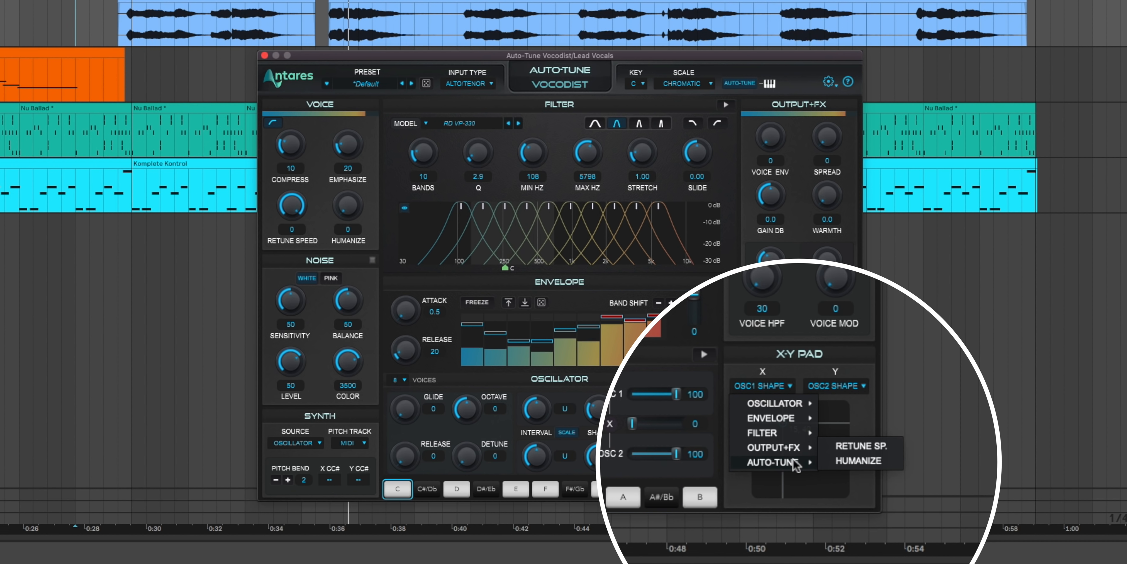
click(831, 387)
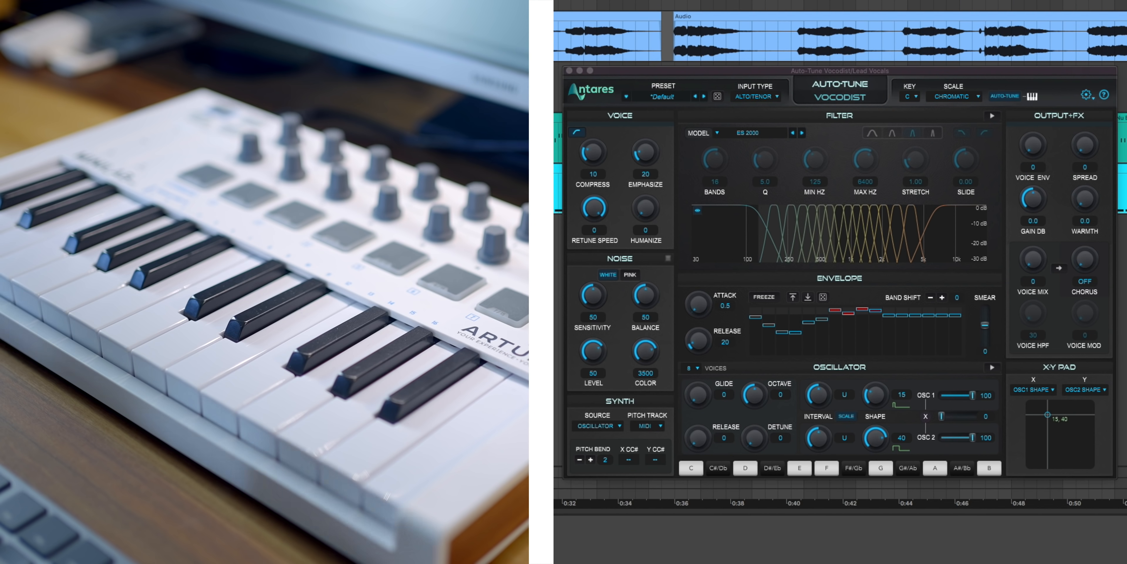